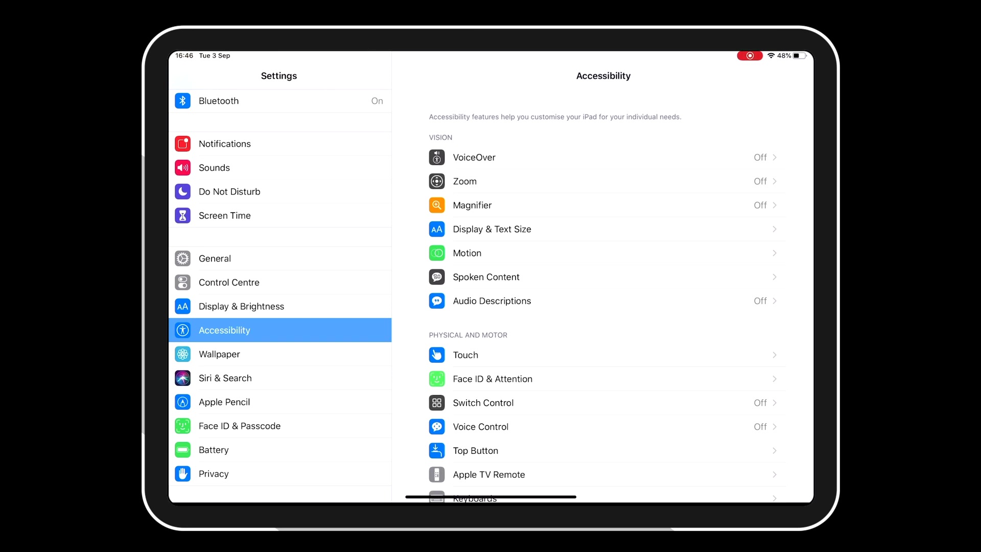
Open Accessibility > Touch > AssistiveTouch and check its pointer Devices page.
scroll(621, 293, down, 3)
click(466, 243)
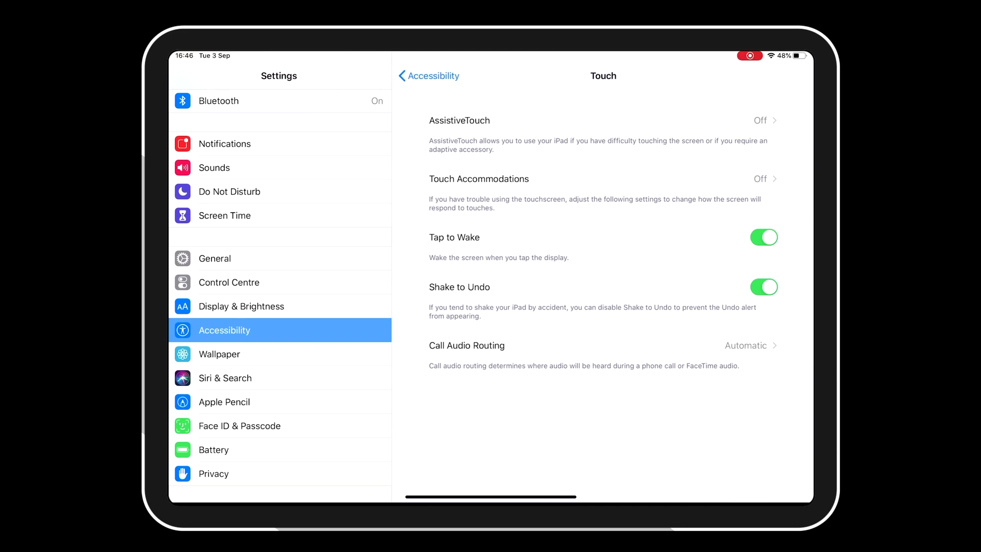
click(511, 120)
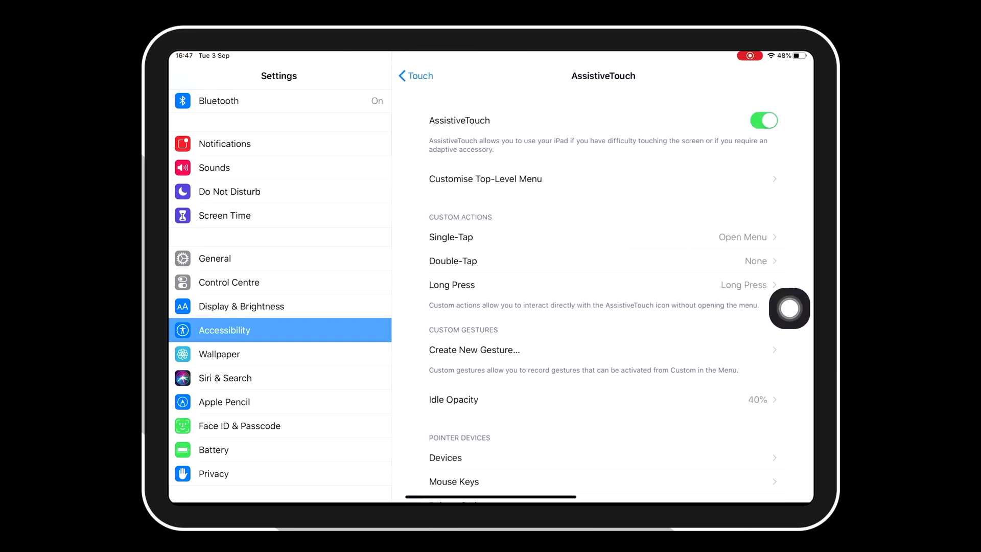
scroll(603, 307, down, 3)
click(445, 347)
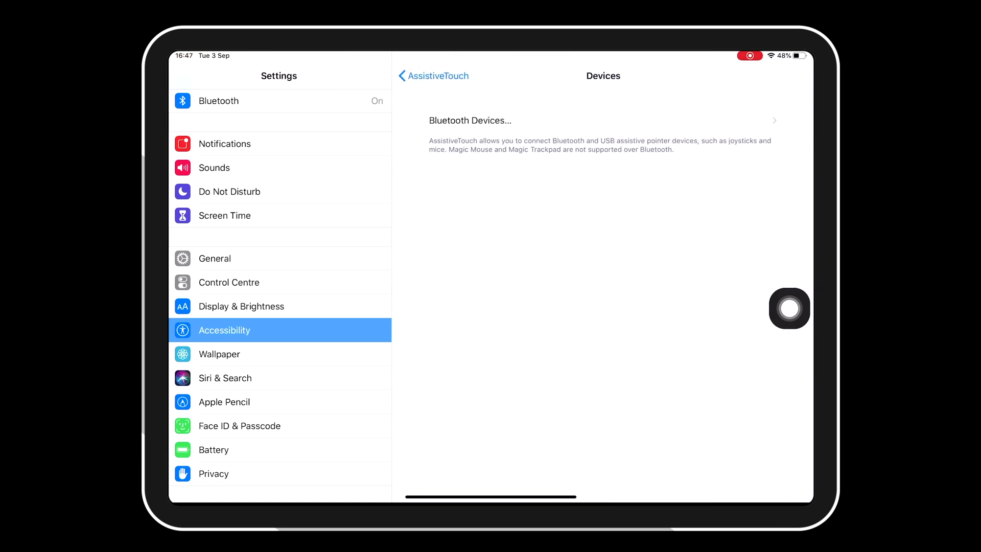
click(433, 76)
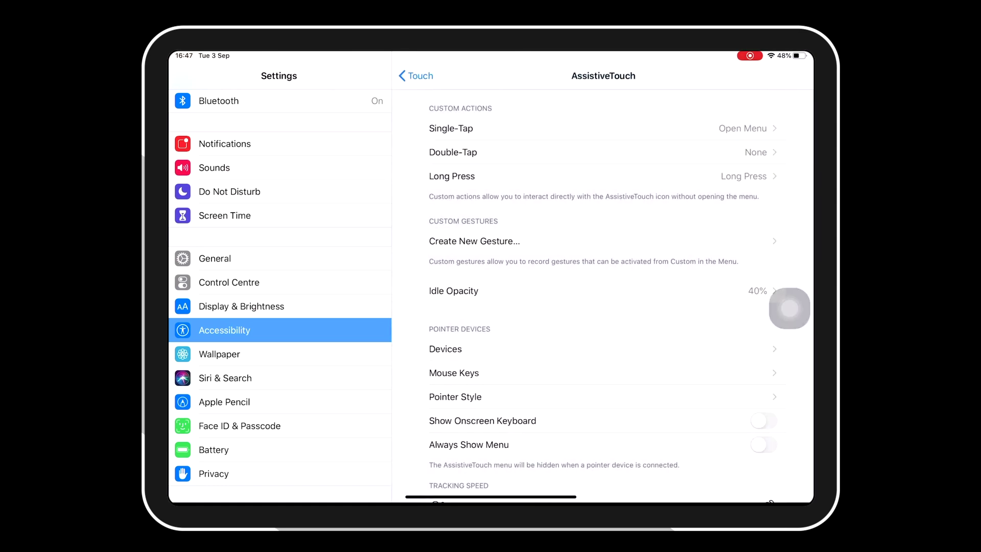
Recheck the AssistiveTouch Devices page, then return to the top and back toward Accessibility.
scroll(603, 296, up, 3)
scroll(603, 296, down, 3)
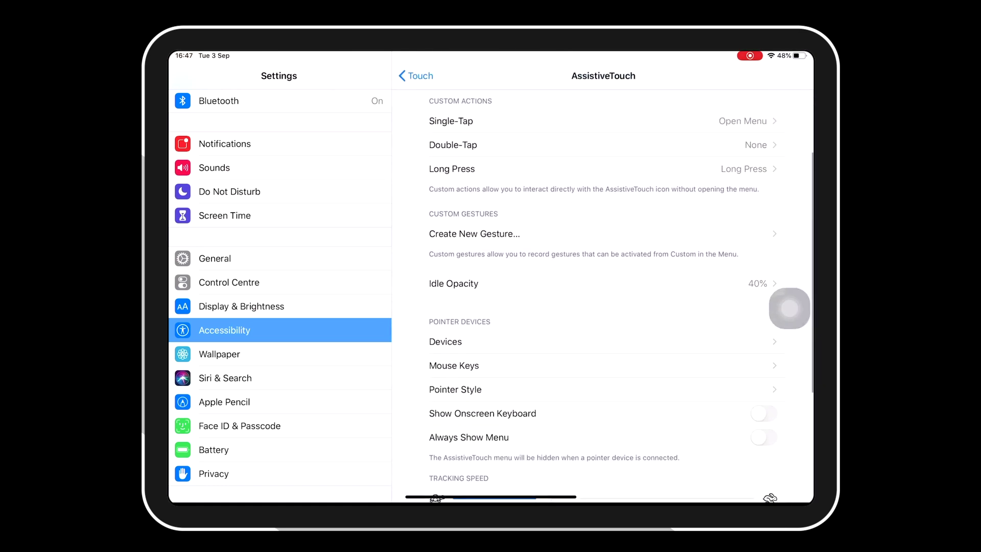
click(445, 341)
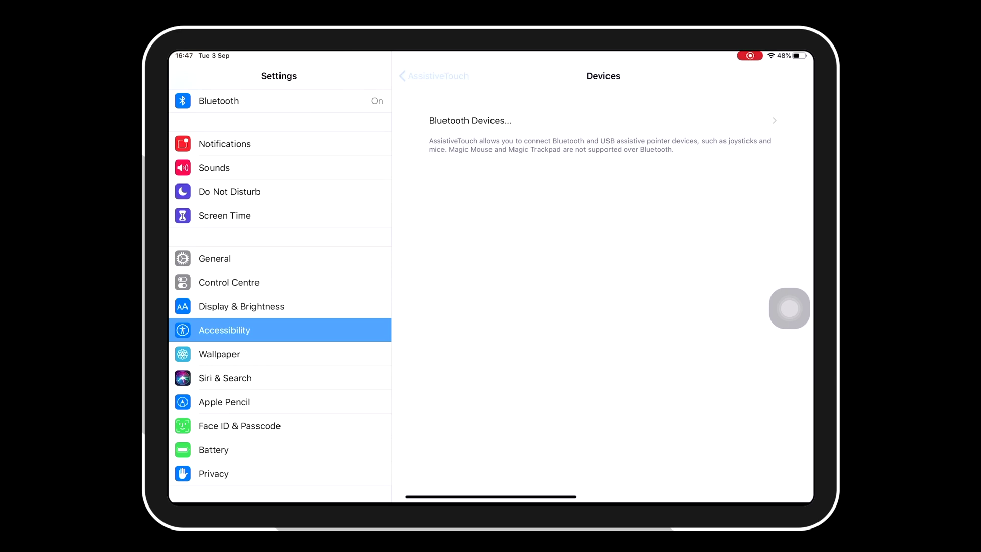
click(435, 75)
scroll(603, 296, up, 2)
scroll(603, 297, up, 3)
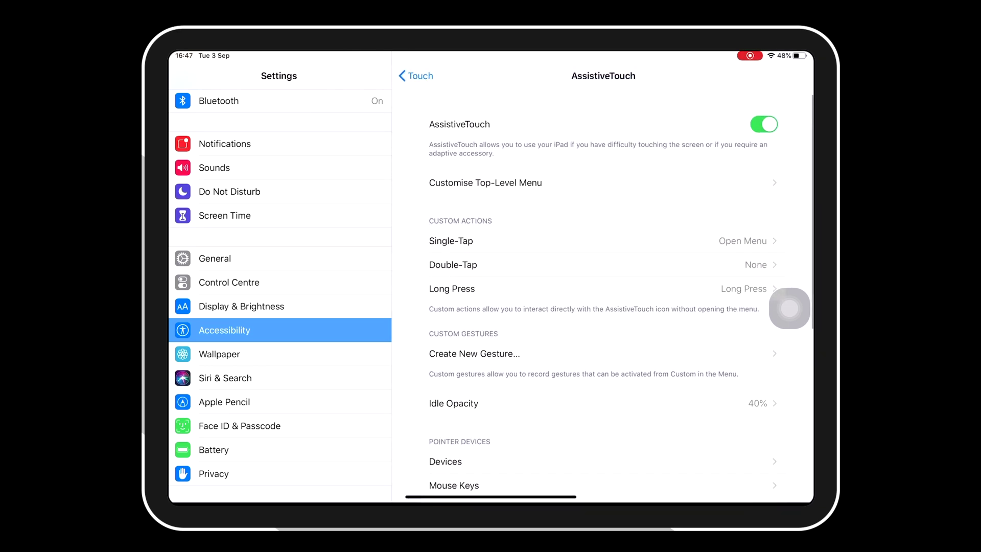
click(415, 75)
Connect the Bluetooth mouse through Switch Control > Switches > Bluetooth Devices, leaving Switch Control off.
click(424, 75)
click(483, 290)
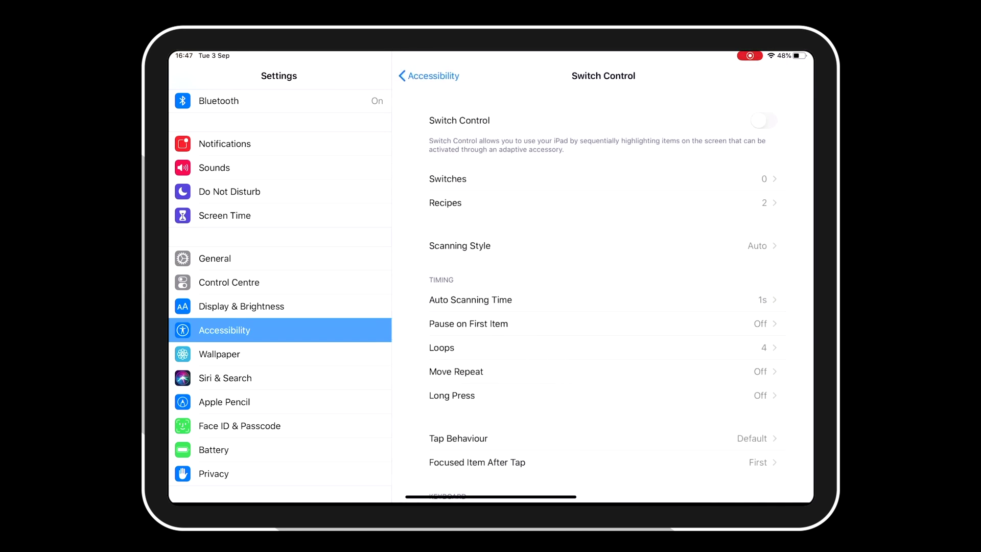
click(447, 178)
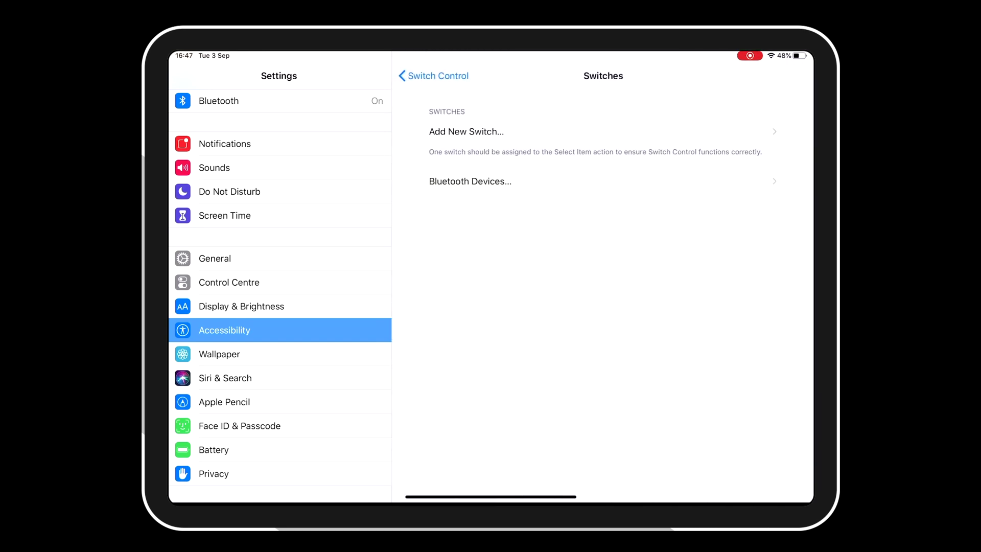
click(470, 181)
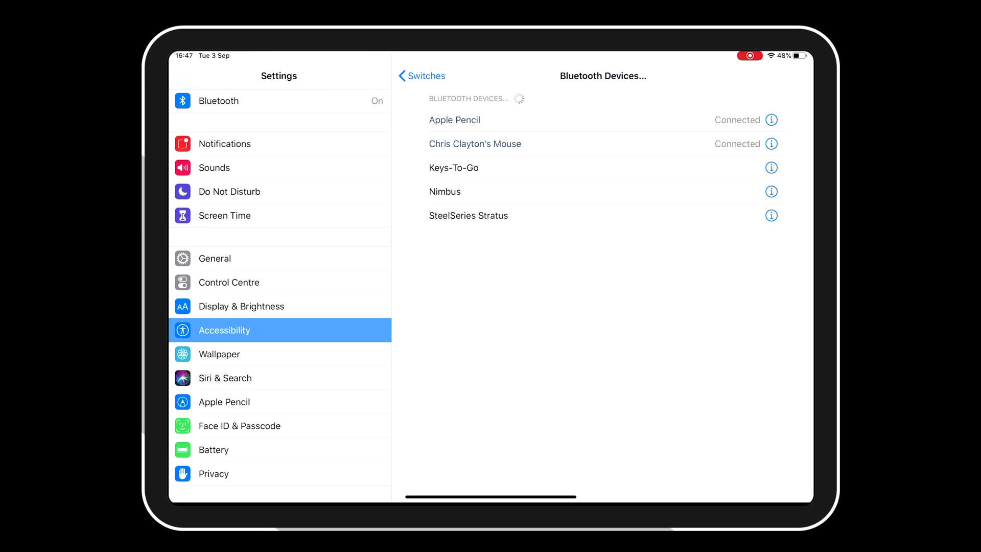
click(421, 75)
click(422, 75)
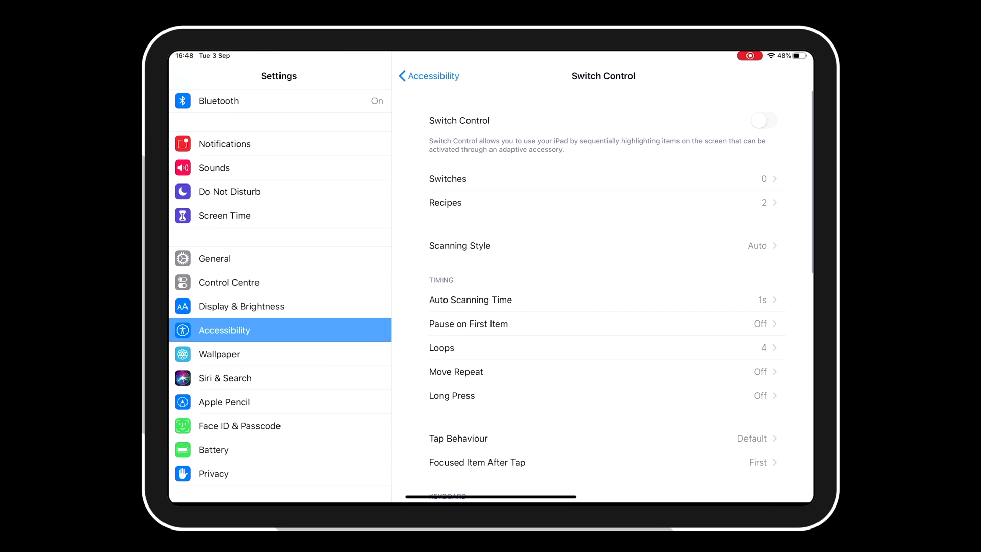
click(430, 76)
click(460, 256)
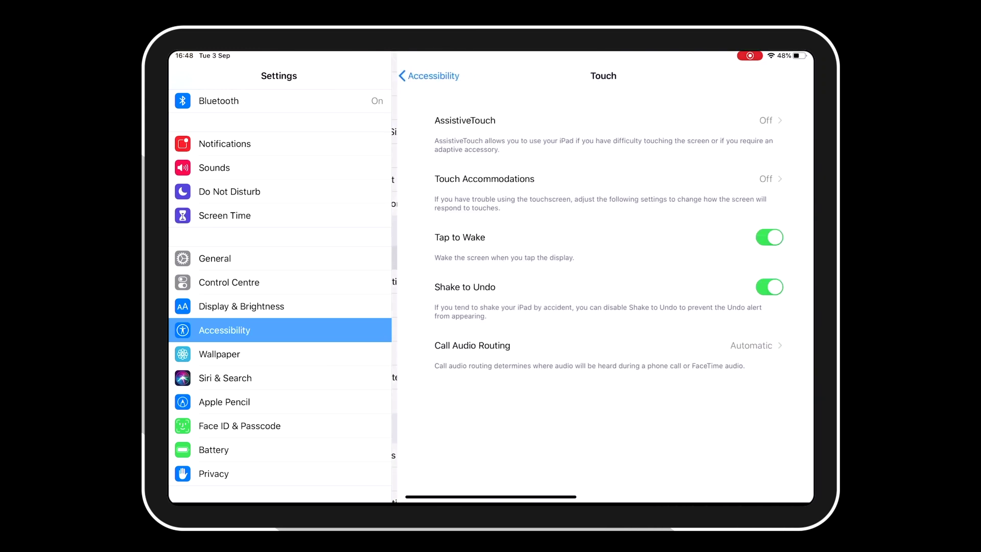
click(465, 120)
click(764, 120)
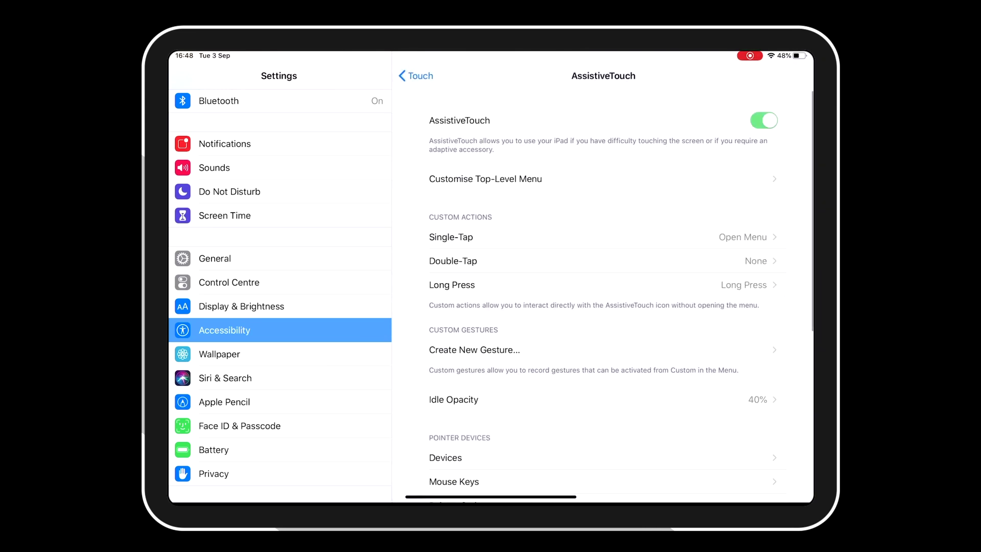
scroll(491, 276, down, 5)
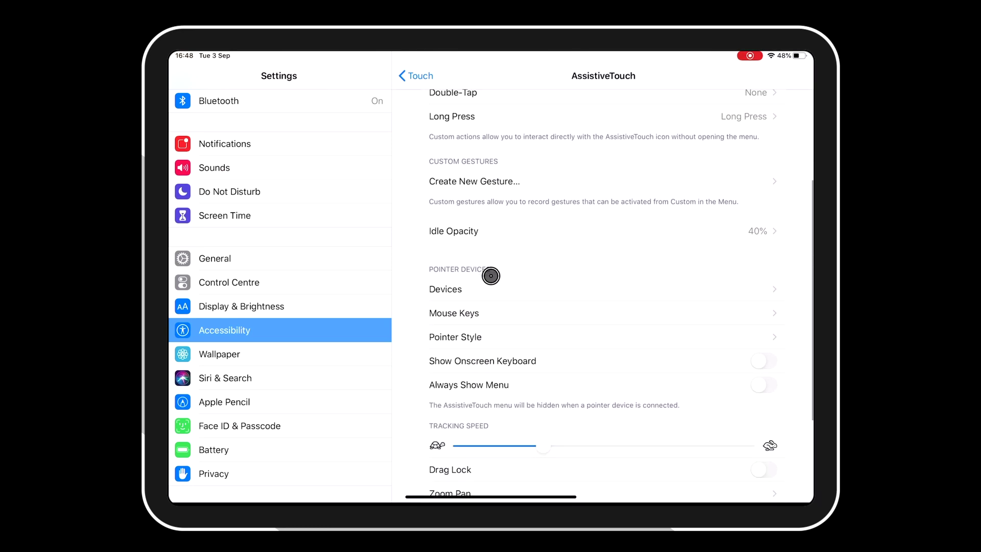
scroll(491, 276, up, 1)
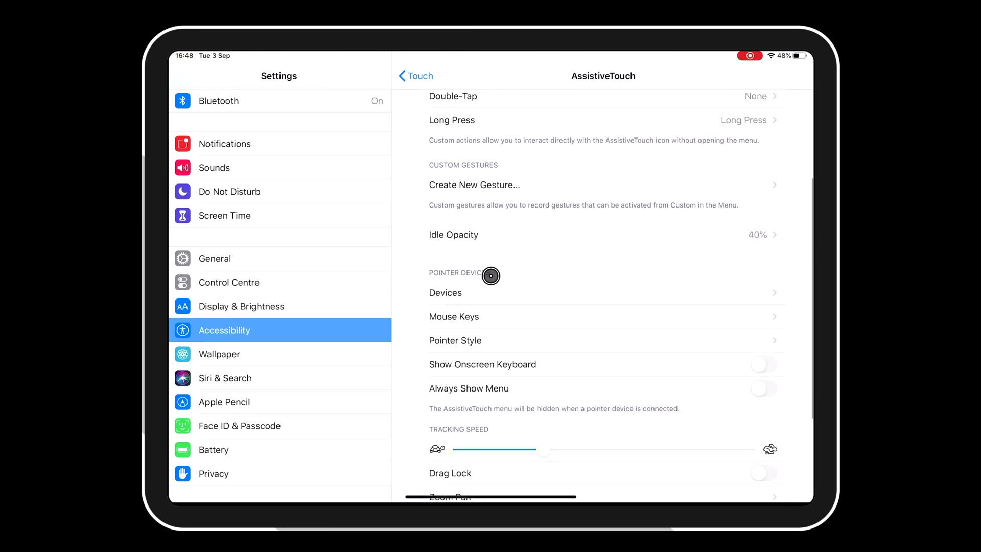
scroll(492, 276, down, 1)
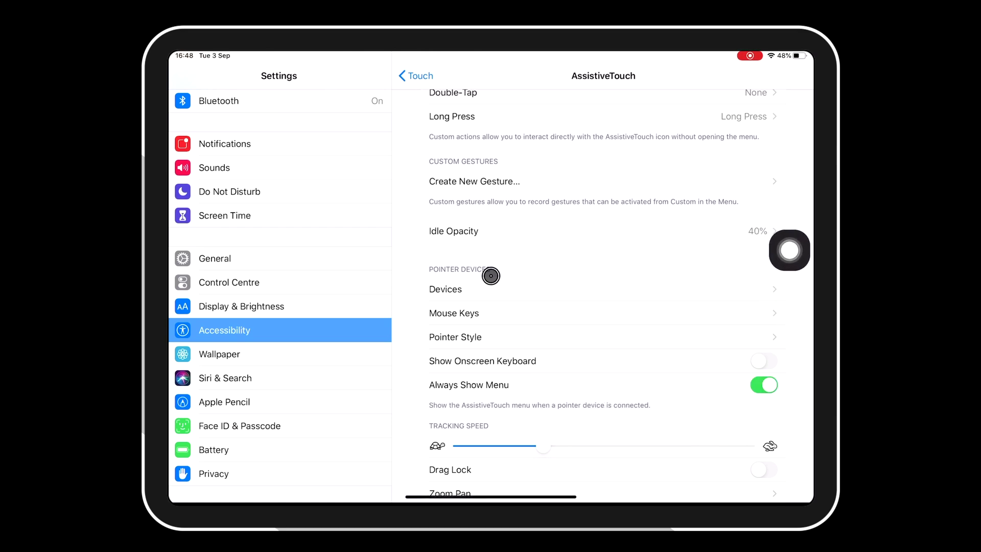
scroll(490, 276, down, 2)
scroll(490, 276, down, 1)
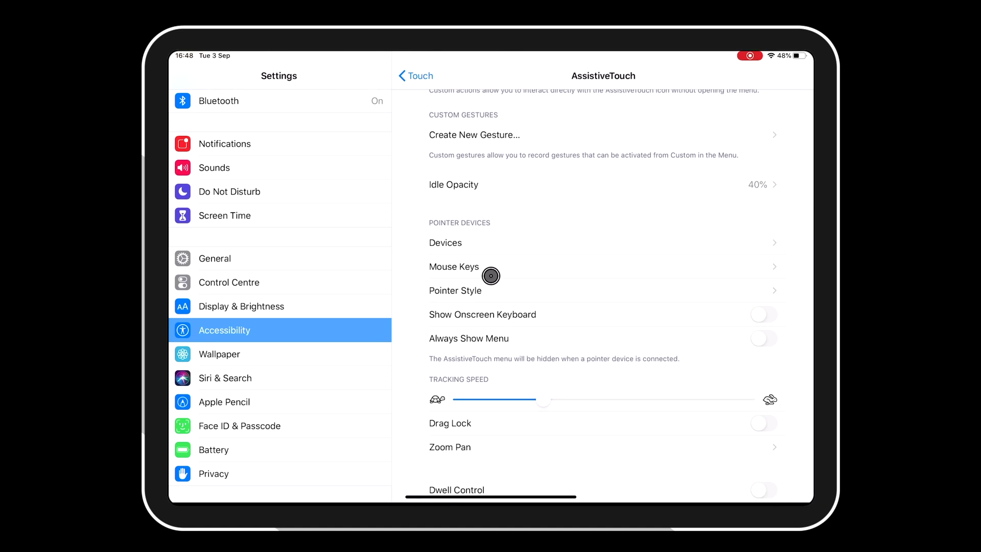
scroll(491, 276, down, 2)
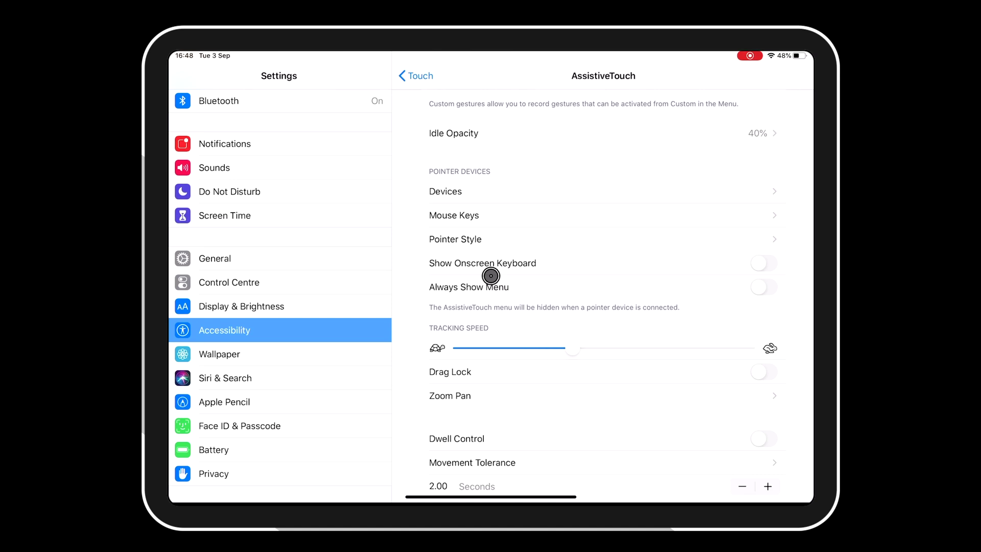
scroll(491, 276, down, 2)
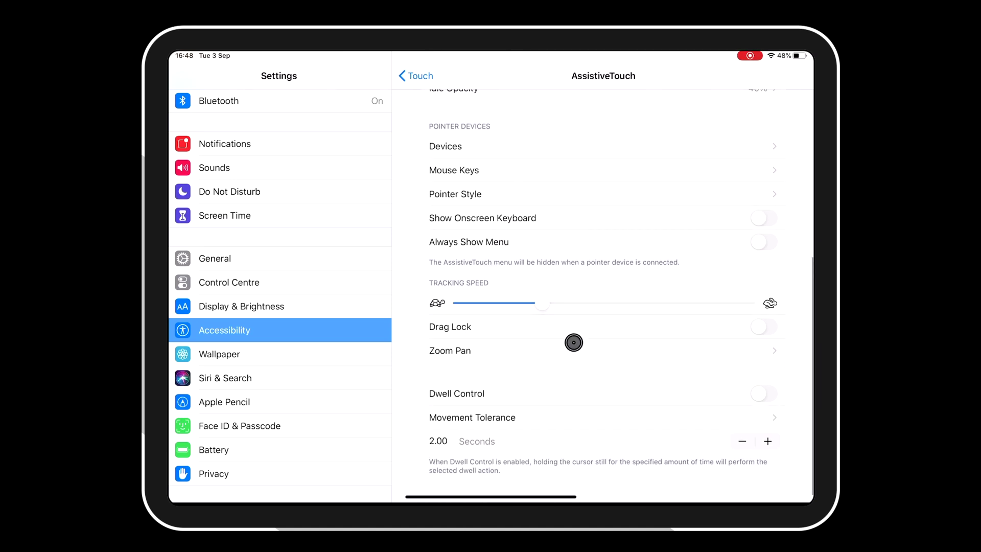
scroll(562, 317, down, 1)
scroll(536, 279, up, 3)
scroll(672, 223, up, 3)
scroll(667, 313, down, 2)
scroll(562, 245, down, 3)
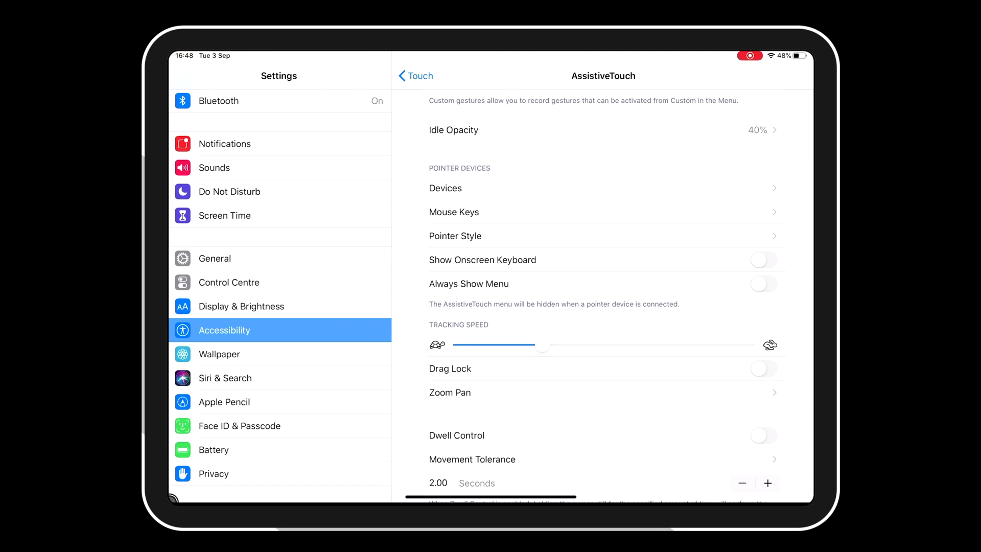
From the Home Screen Shortcuts widget, run Mouse Off then Mouse, and open Customise in Shortcuts.
key(super+h)
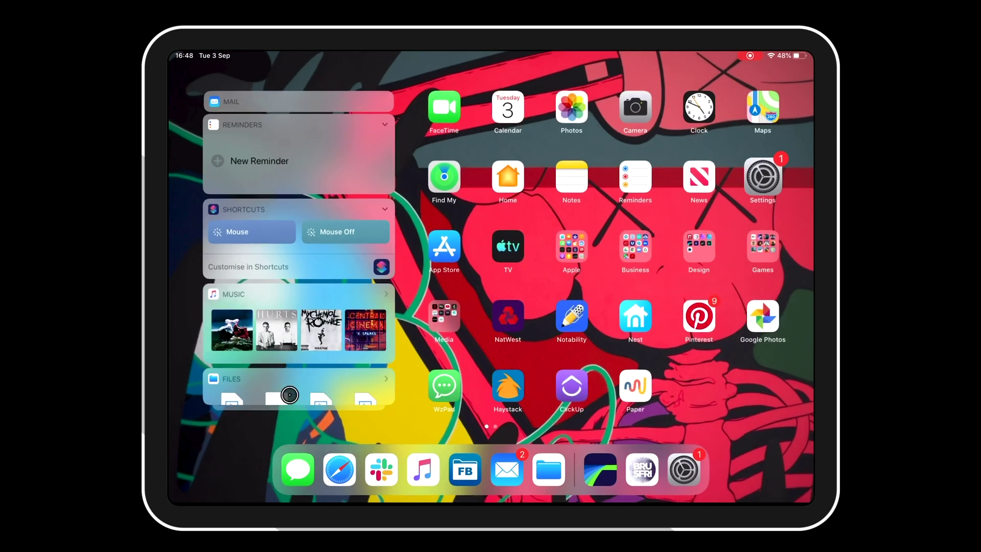
scroll(308, 274, down, 2)
scroll(312, 230, up, 5)
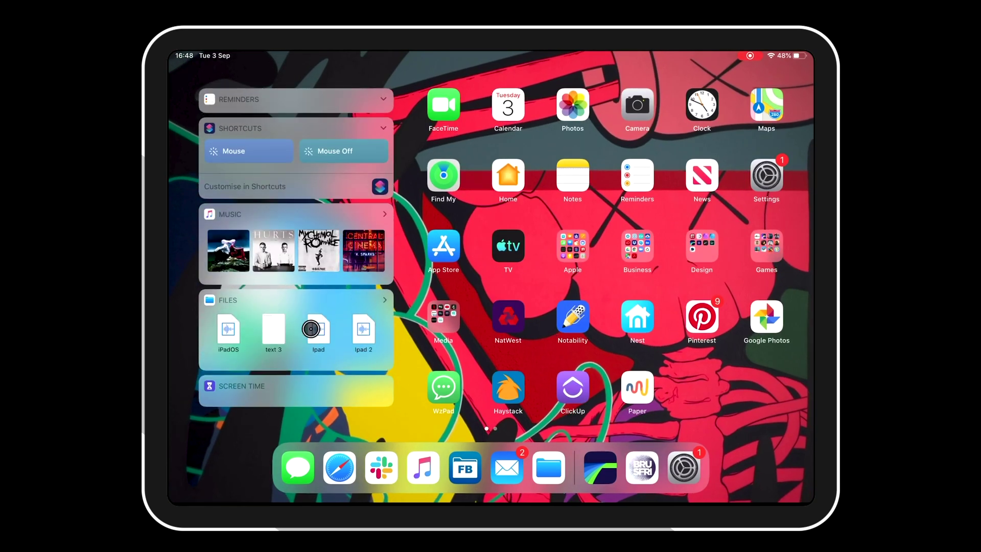
scroll(306, 307, up, 5)
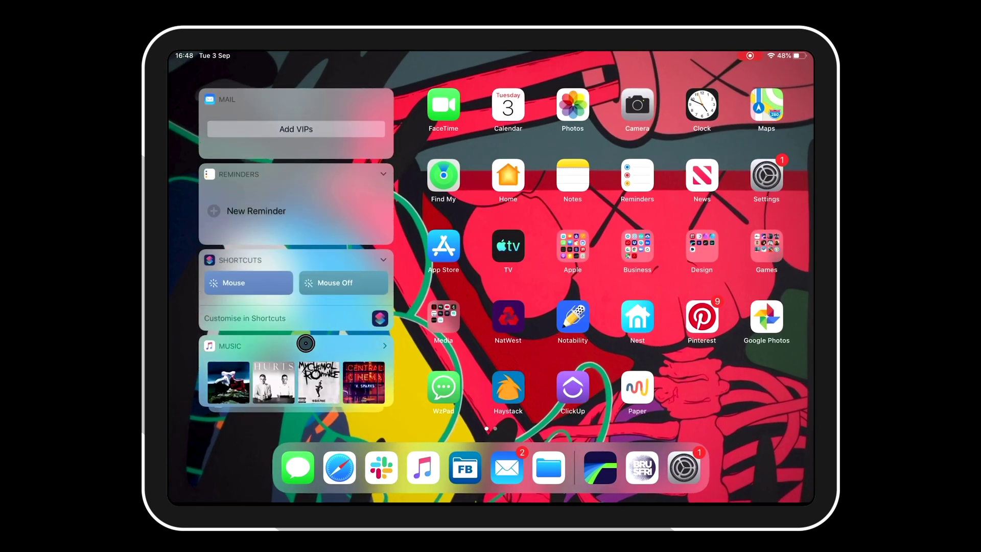
click(340, 283)
click(249, 282)
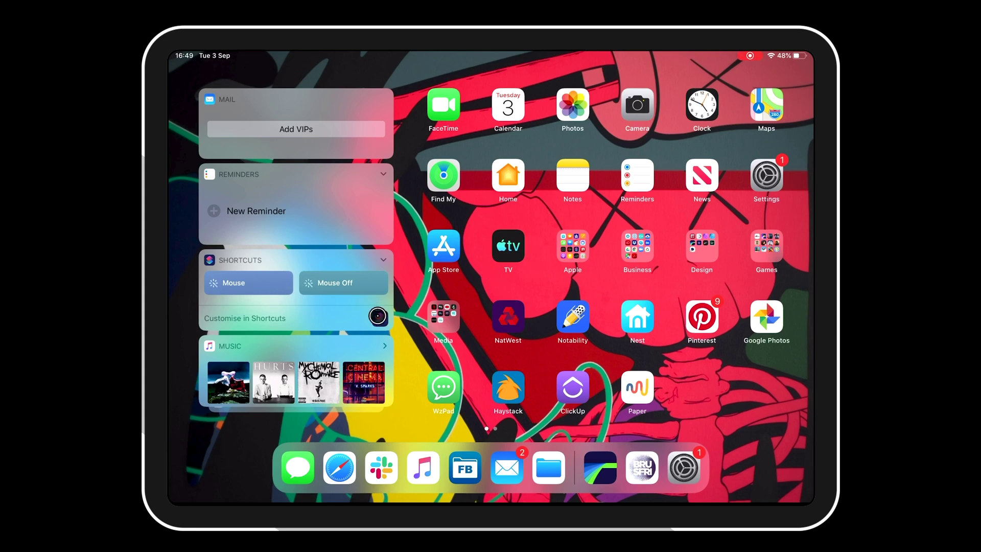
click(378, 316)
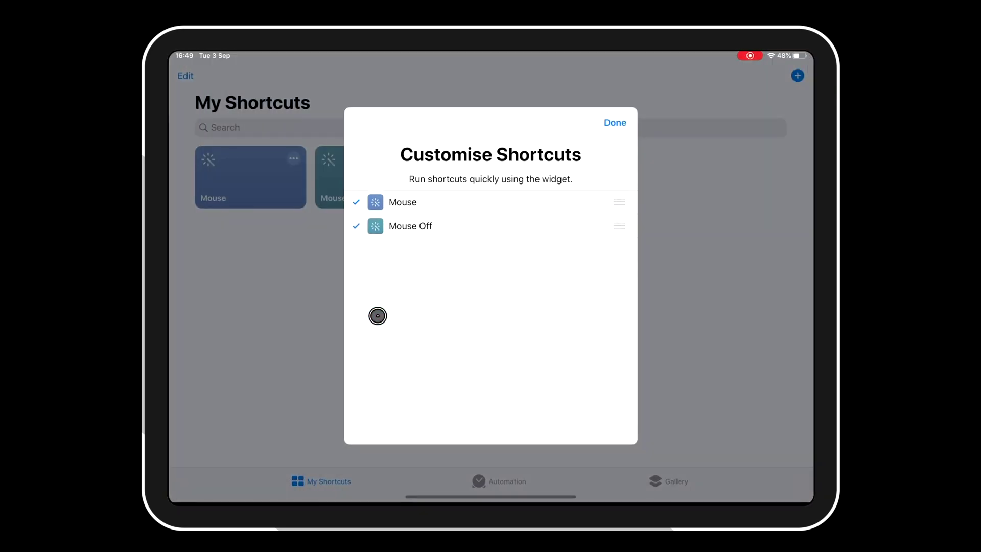
Inspect the Mouse and Mouse Off shortcut actions in their editors, then run Mouse Off.
click(612, 122)
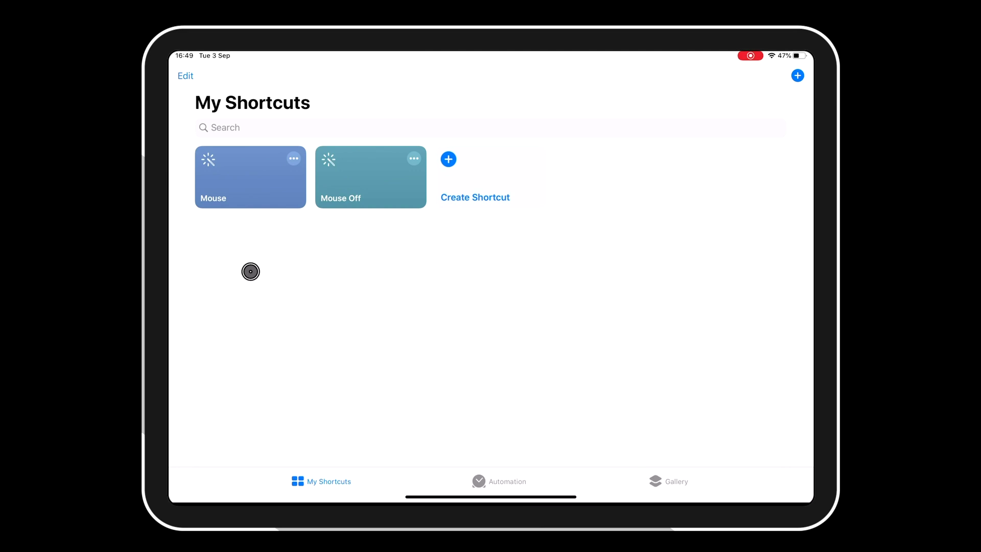
click(295, 160)
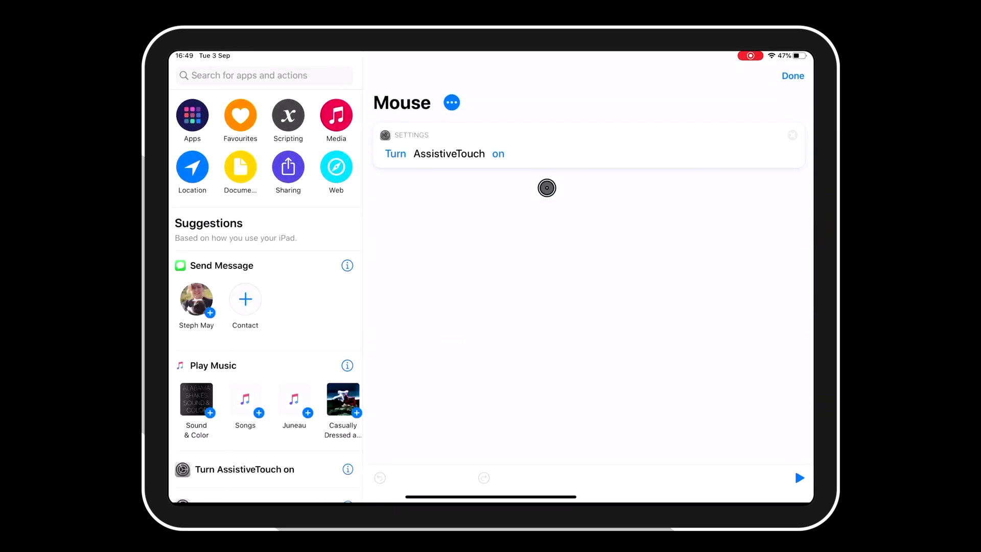
click(793, 77)
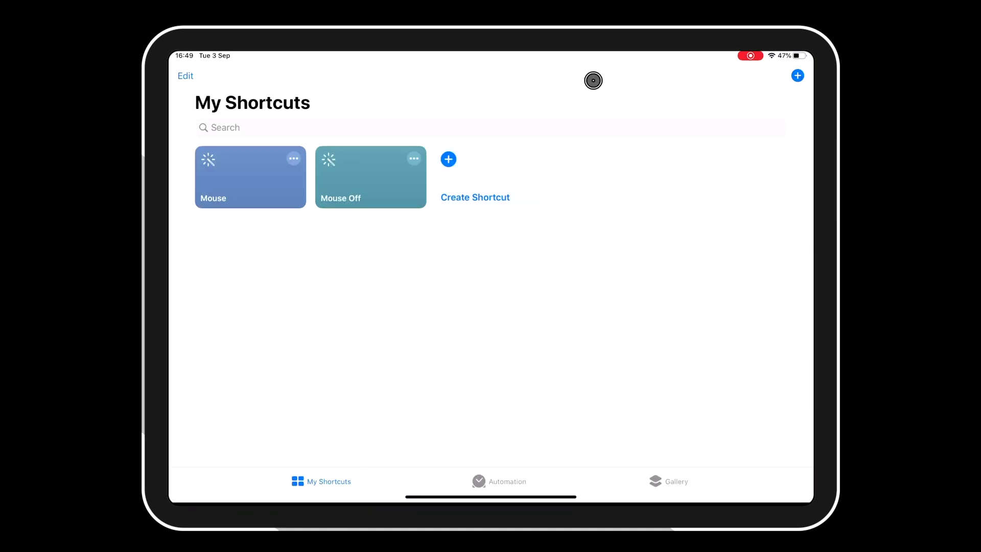
click(415, 160)
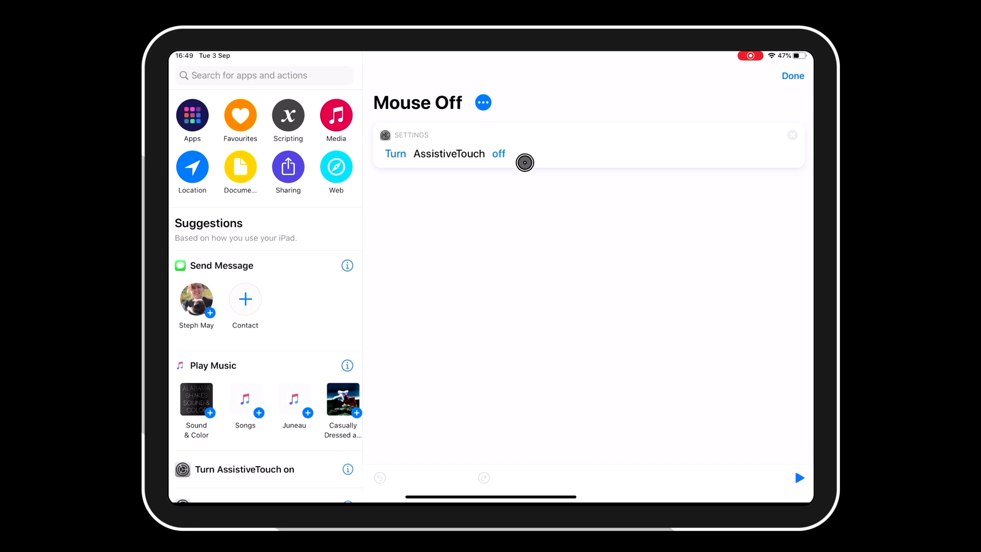
click(793, 76)
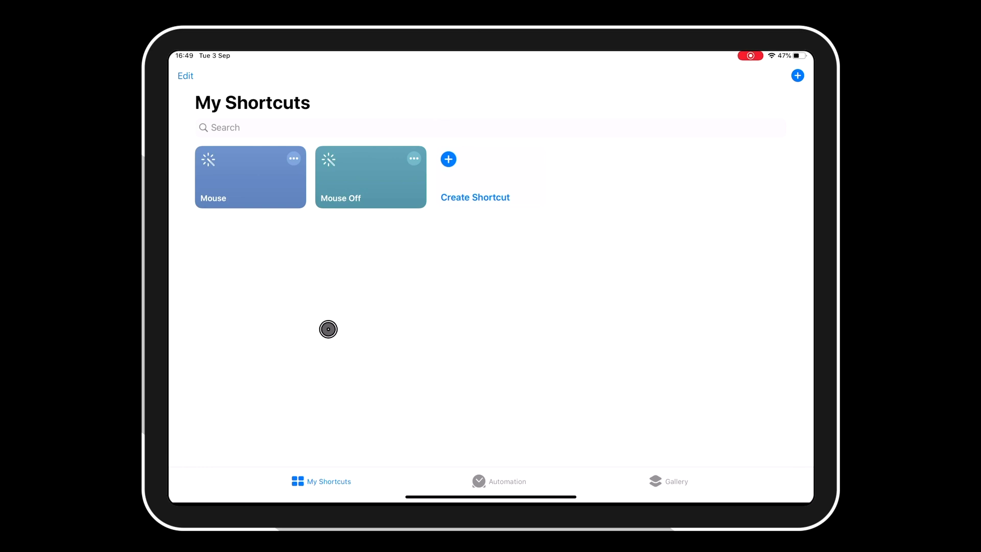
click(348, 193)
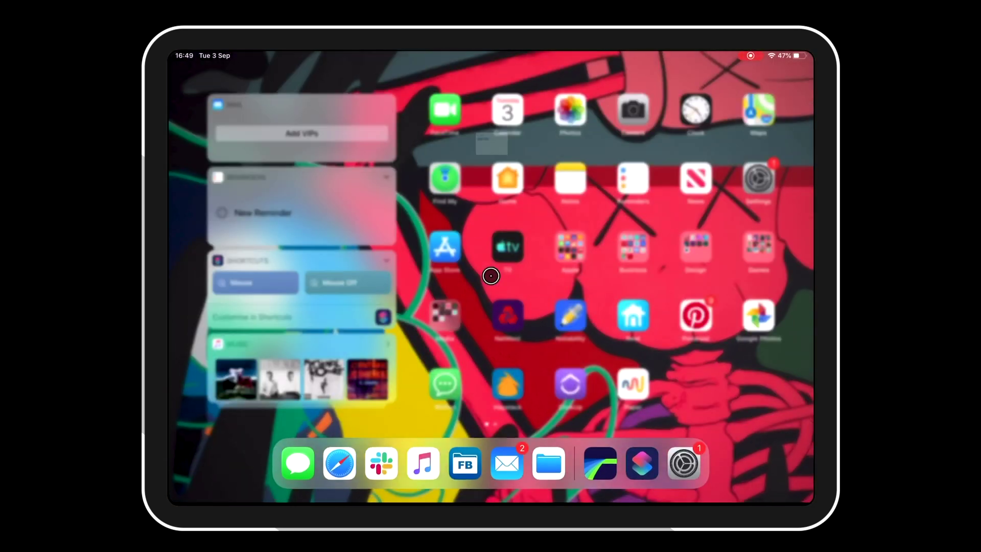
Confirm Shortcuts is listed in the Today View widget editor, then run Mouse Off from the widget.
scroll(297, 281, down, 5)
click(293, 362)
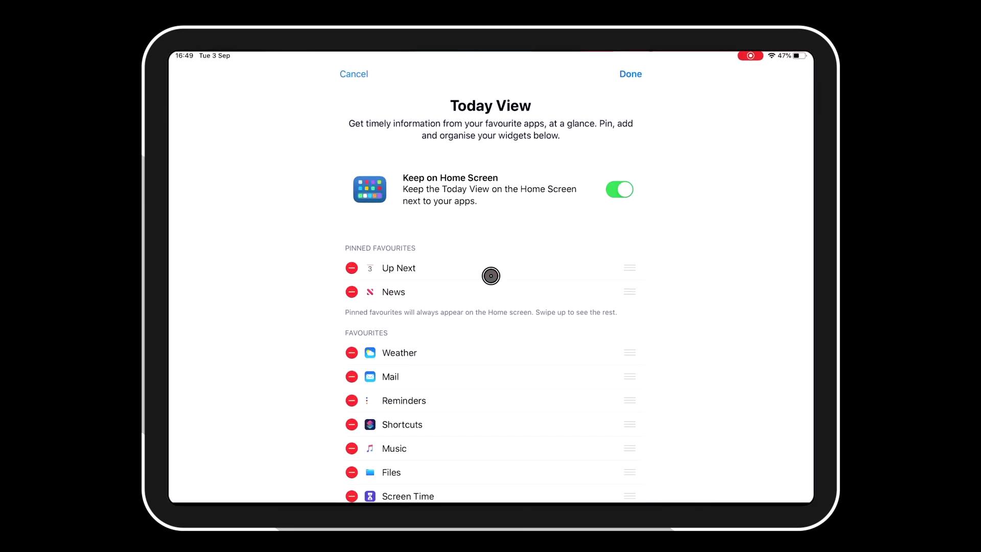
scroll(491, 276, down, 5)
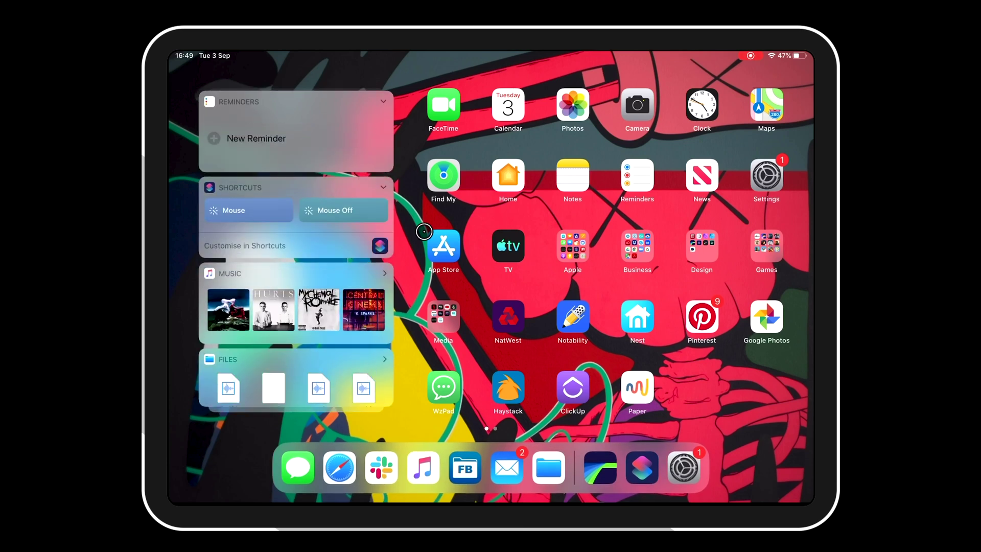
click(335, 363)
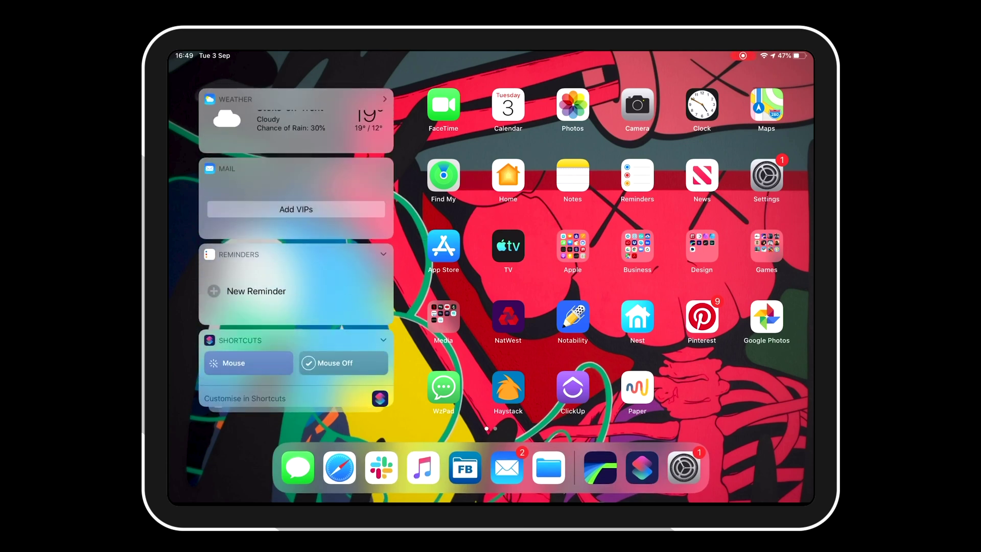